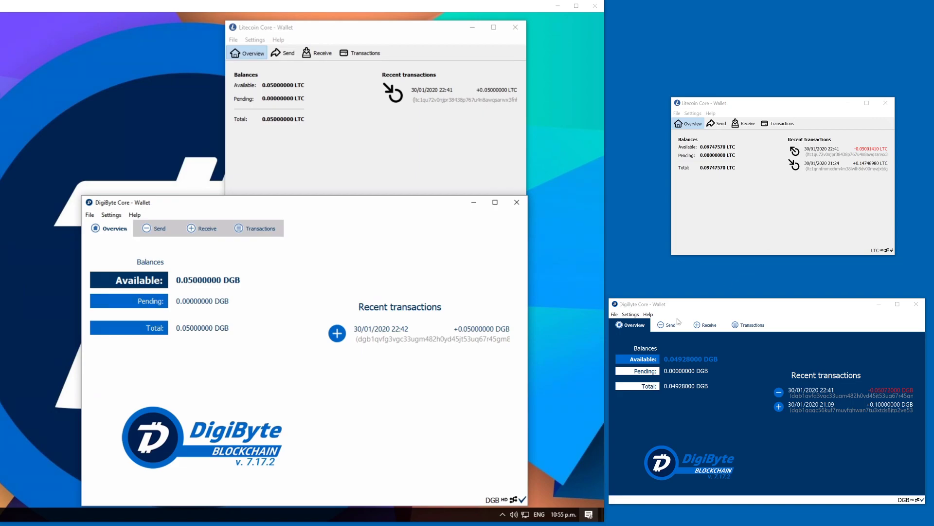
# Copy the earlier sent DigiByte transaction's address and paste it as the Pay To recipient.
pyautogui.click(715, 326)
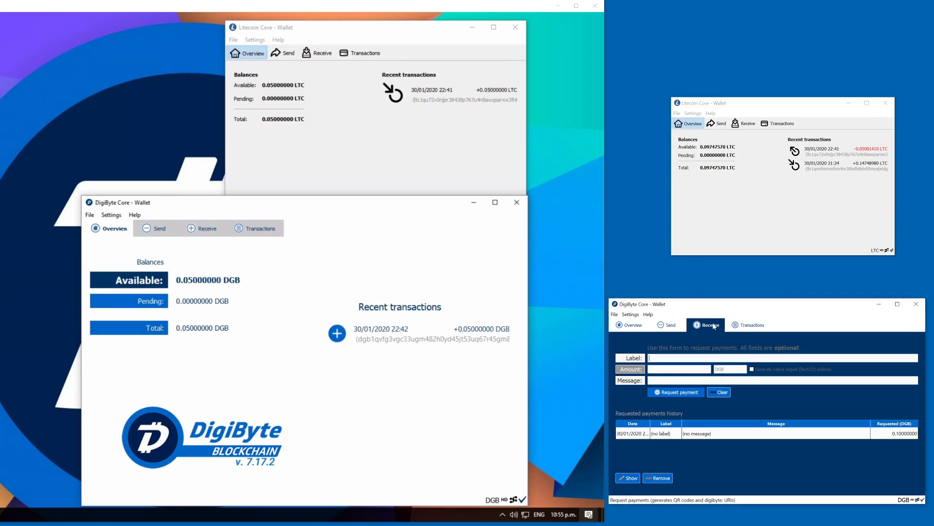
pyautogui.click(752, 324)
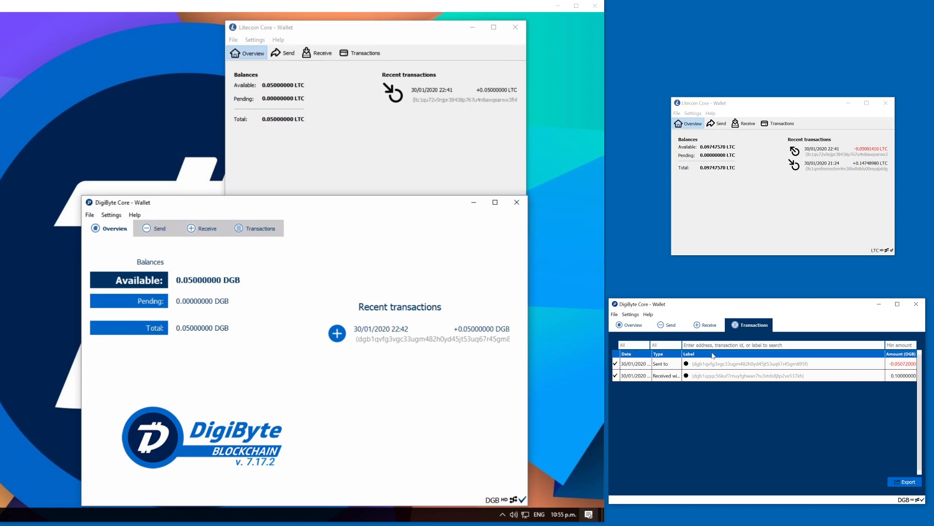
pyautogui.rightClick(721, 364)
pyautogui.click(741, 369)
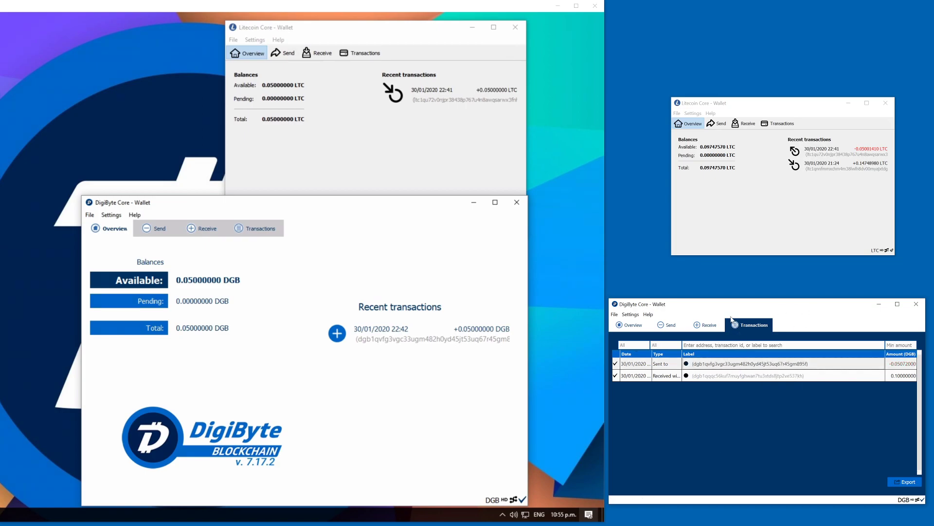
pyautogui.click(669, 325)
pyautogui.hotkey('ctrl', 'v')
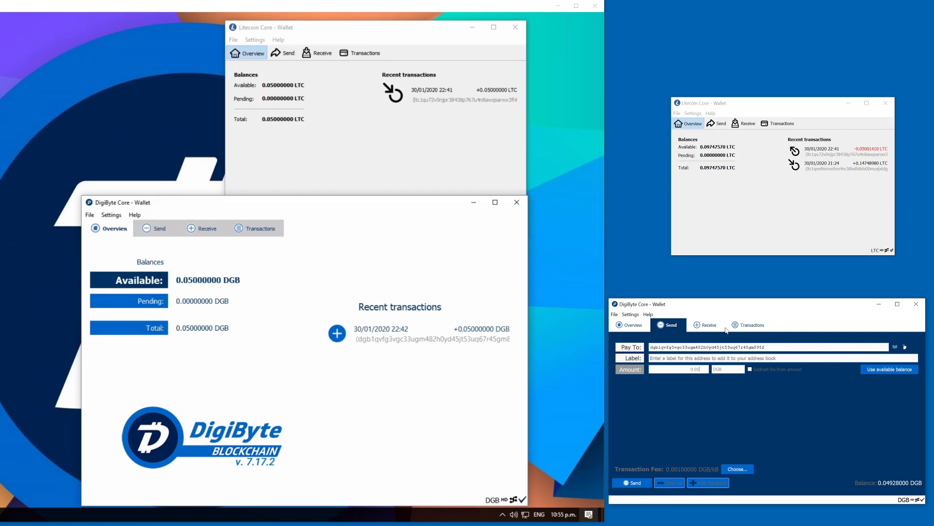
# Paste the earlier sent Litecoin transaction's address into Pay To and enter 0.01 LTC.
pyautogui.click(764, 124)
pyautogui.click(765, 125)
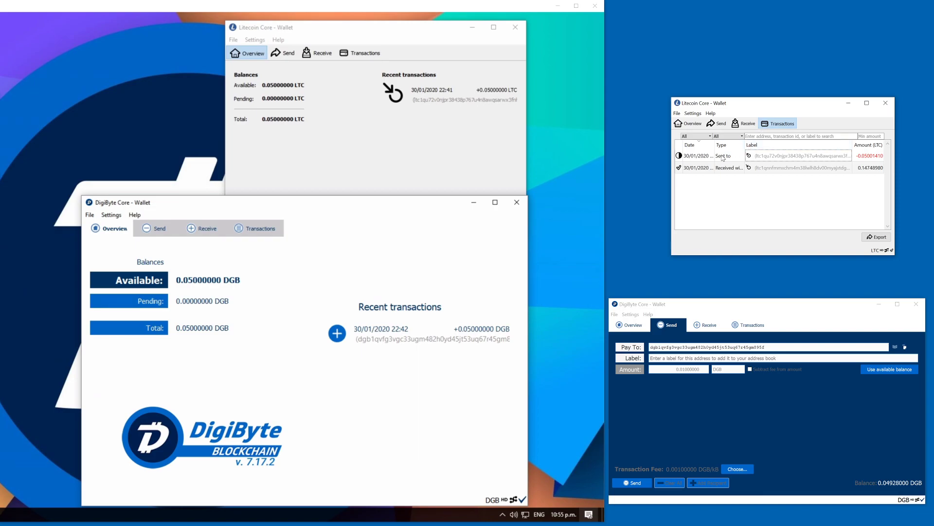
pyautogui.moveTo(679, 157)
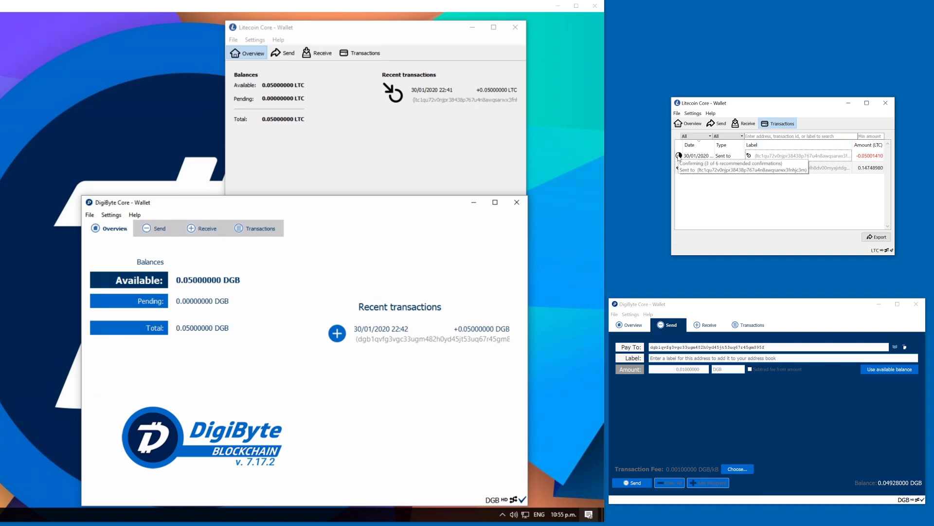
pyautogui.rightClick(680, 157)
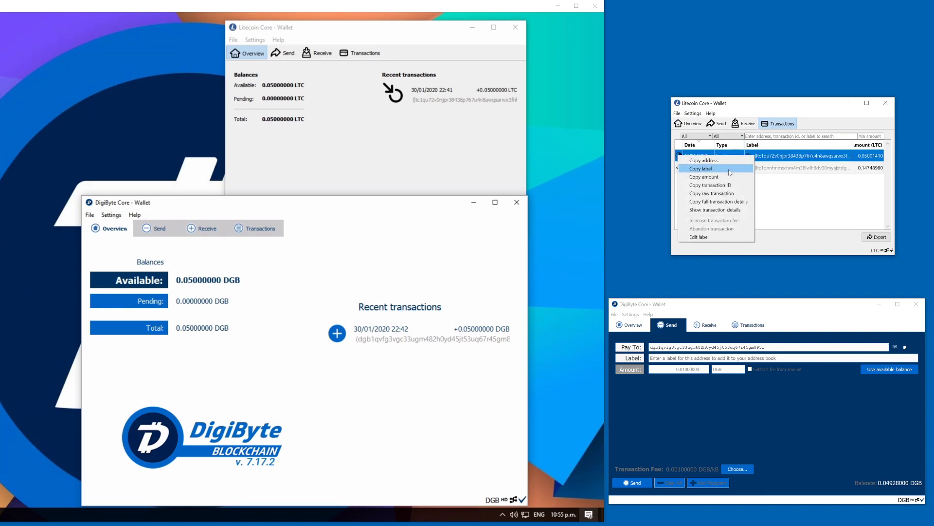
pyautogui.click(731, 166)
pyautogui.click(719, 124)
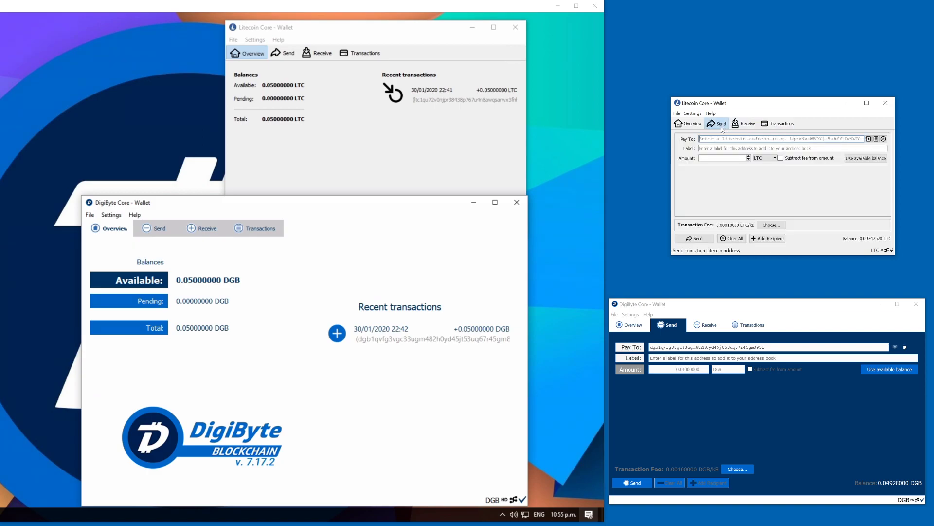
pyautogui.hotkey('ctrl', 'v')
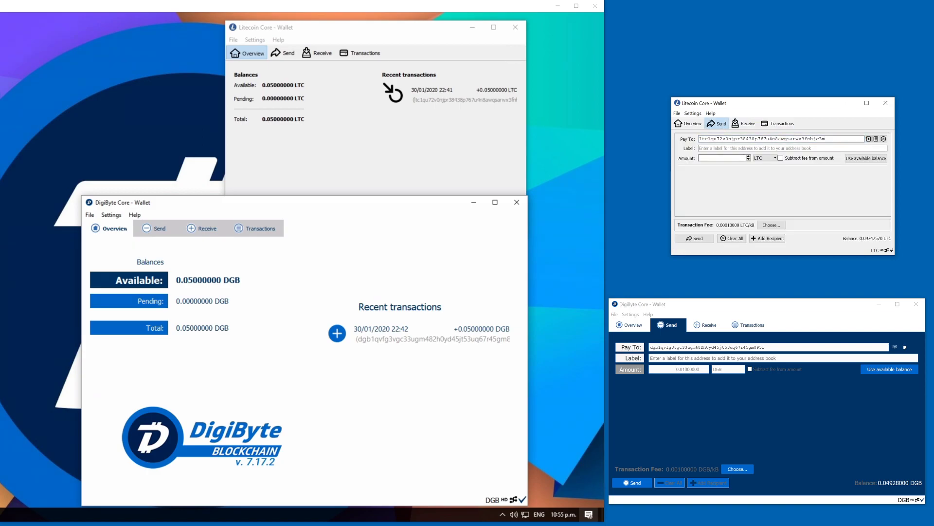
pyautogui.write('0.01')
# Send 0.01 DGB and 0.01 LTC together, confirming both payment dialogs side by side.
pyautogui.click(427, 281)
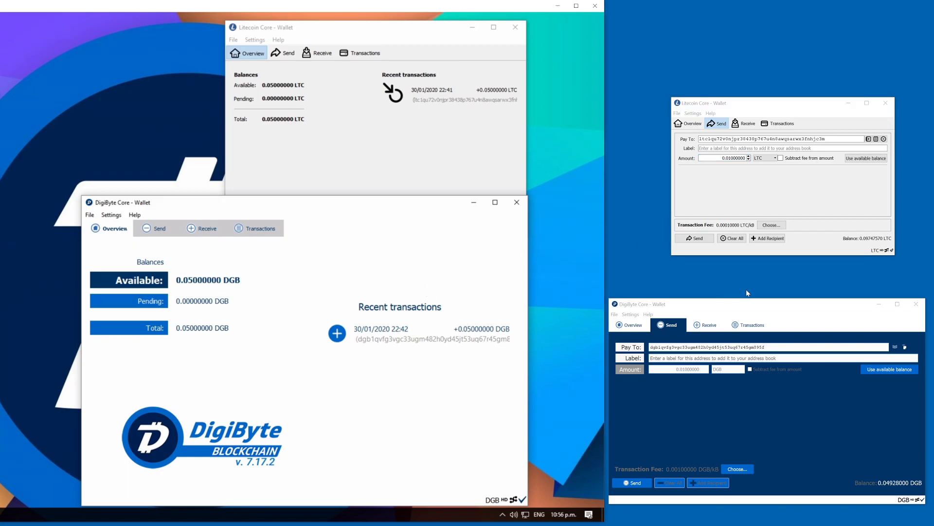
pyautogui.click(632, 483)
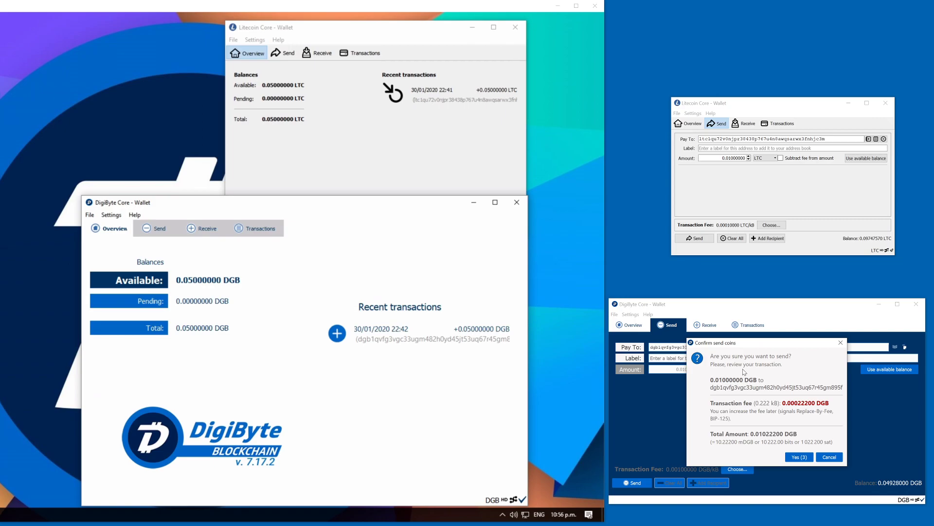
pyautogui.click(694, 238)
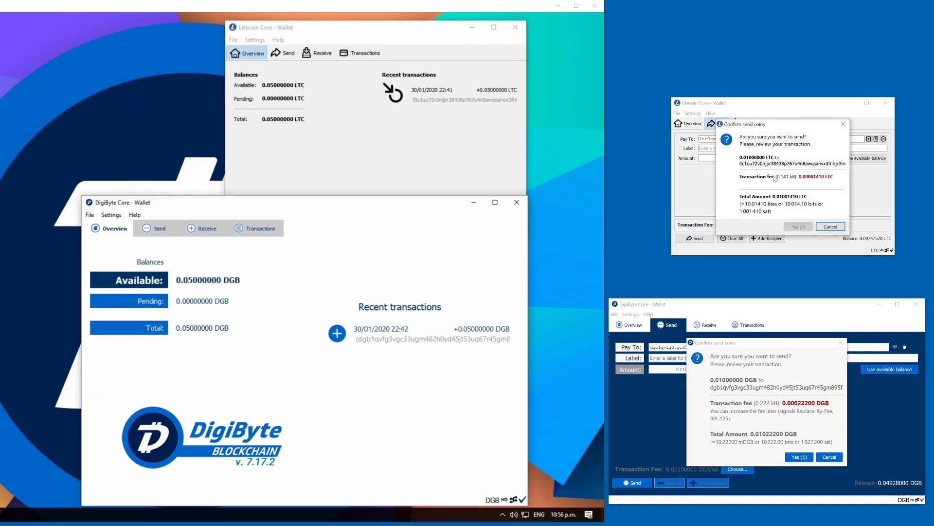
pyautogui.moveTo(803, 126); pyautogui.dragTo(808, 359)
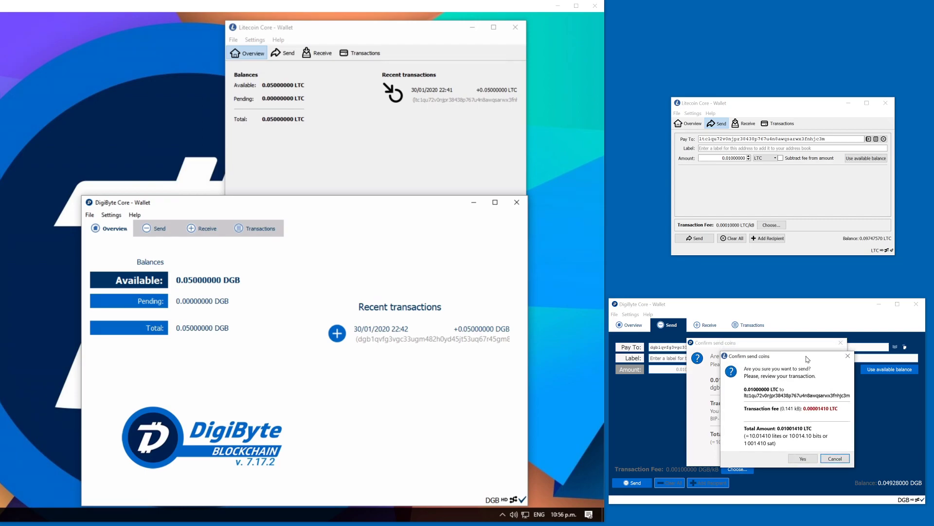
pyautogui.click(804, 458)
pyautogui.click(804, 458)
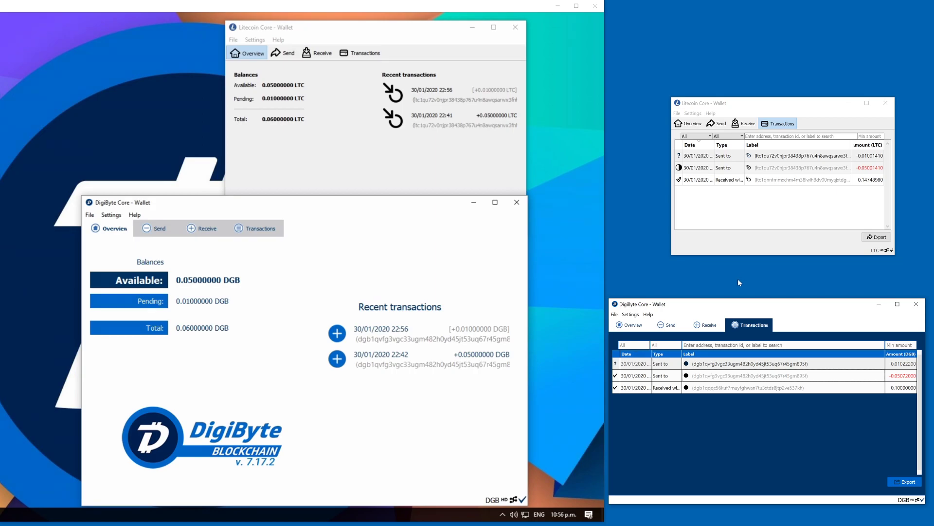
# Show both receiving wallets' transaction histories and check the clock at 10:56:41 p.m.
pyautogui.click(270, 226)
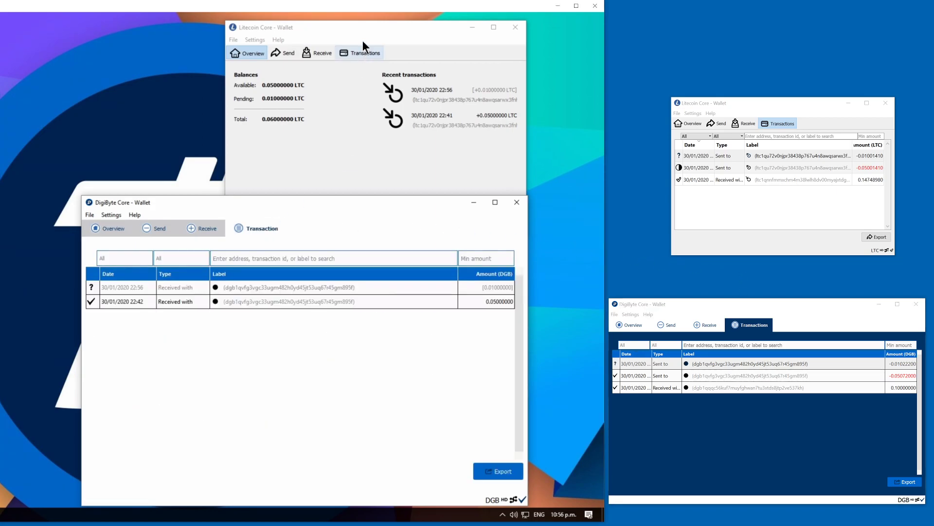
pyautogui.click(366, 53)
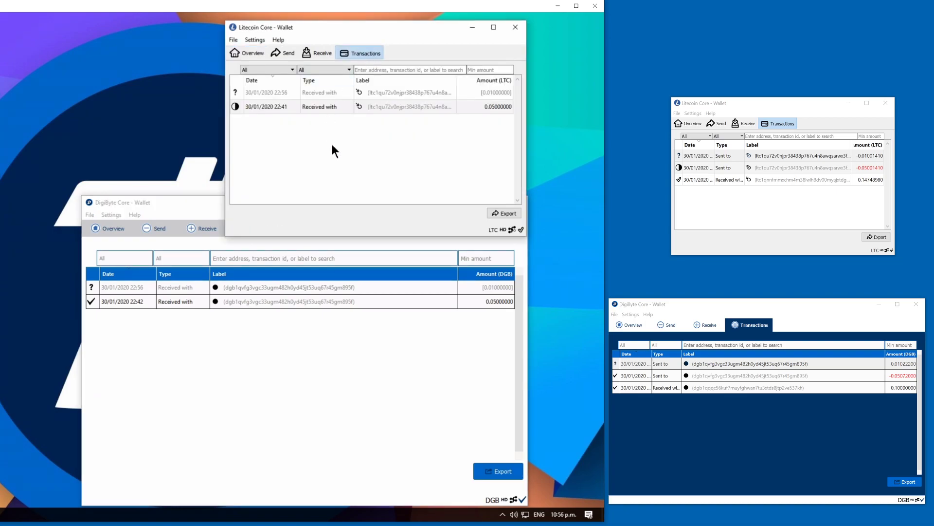
pyautogui.click(563, 514)
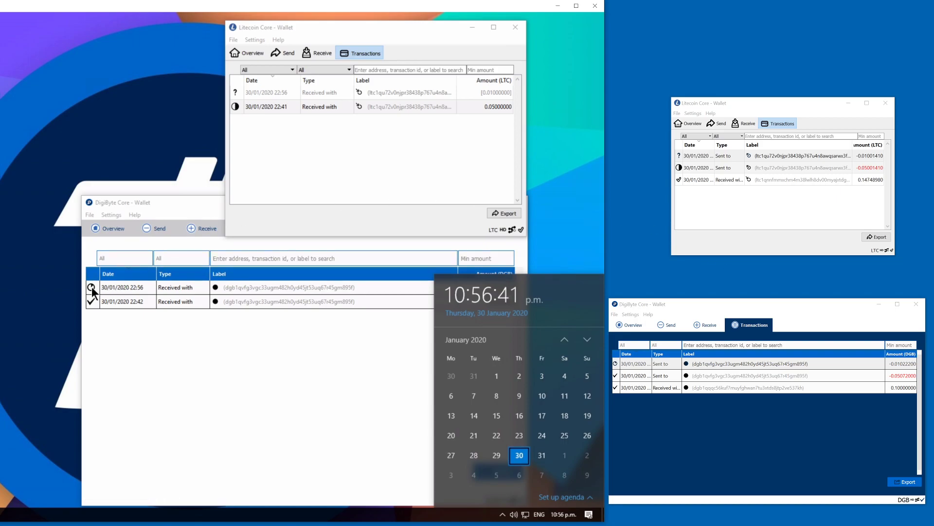
# Check that the incoming 0.01 DGB payment has 2 of 6 confirmations at 10:57 p.m.
pyautogui.click(105, 307)
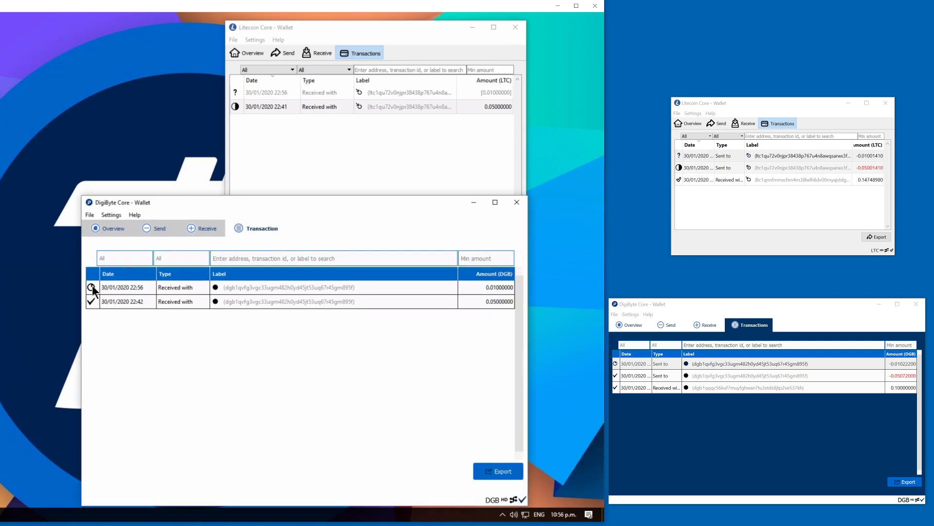
pyautogui.moveTo(92, 285)
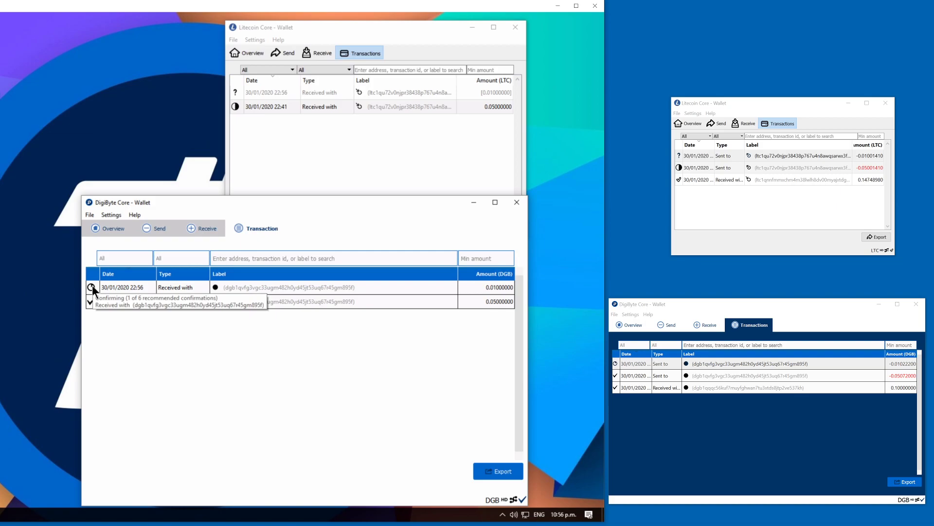
pyautogui.click(567, 514)
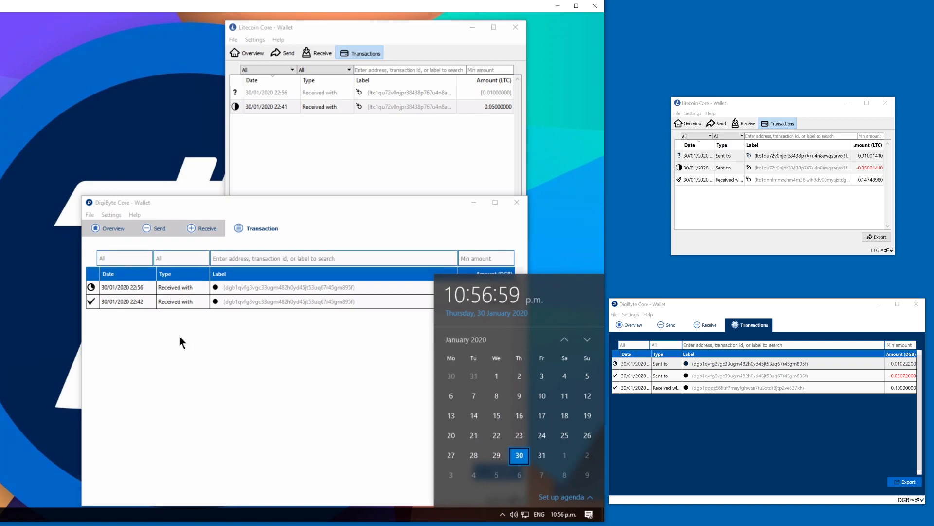
pyautogui.click(144, 309)
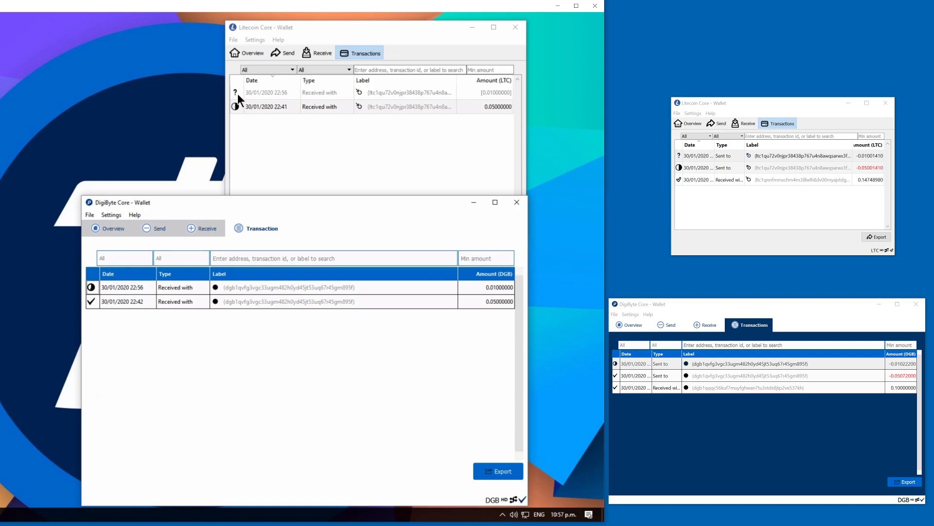
# Verify the 0.01 LTC payment is still unconfirmed, then check the clock at 10:57:31 p.m.
pyautogui.click(307, 24)
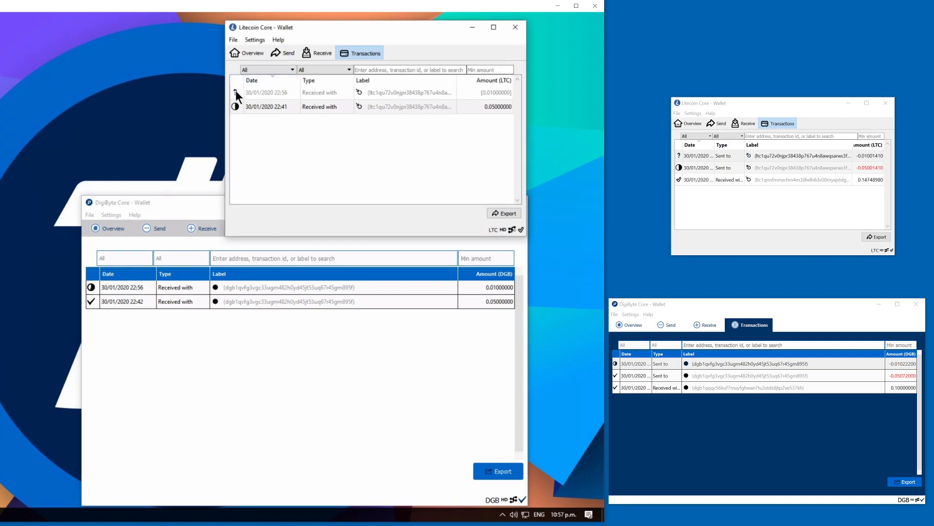
pyautogui.moveTo(236, 89)
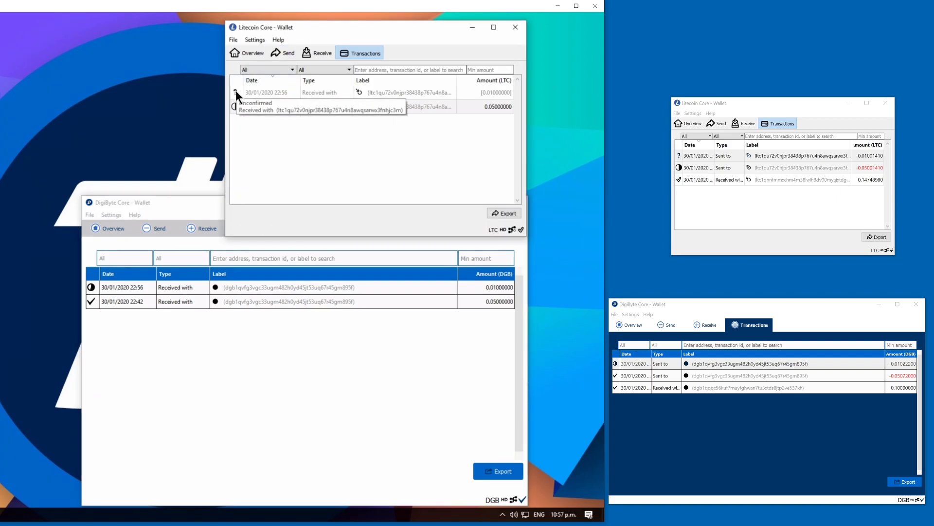
pyautogui.click(179, 209)
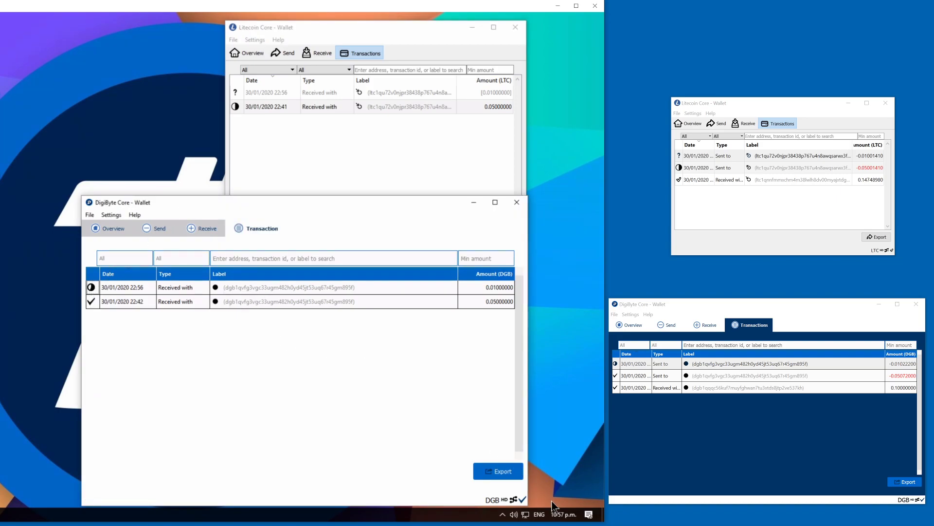
pyautogui.click(562, 514)
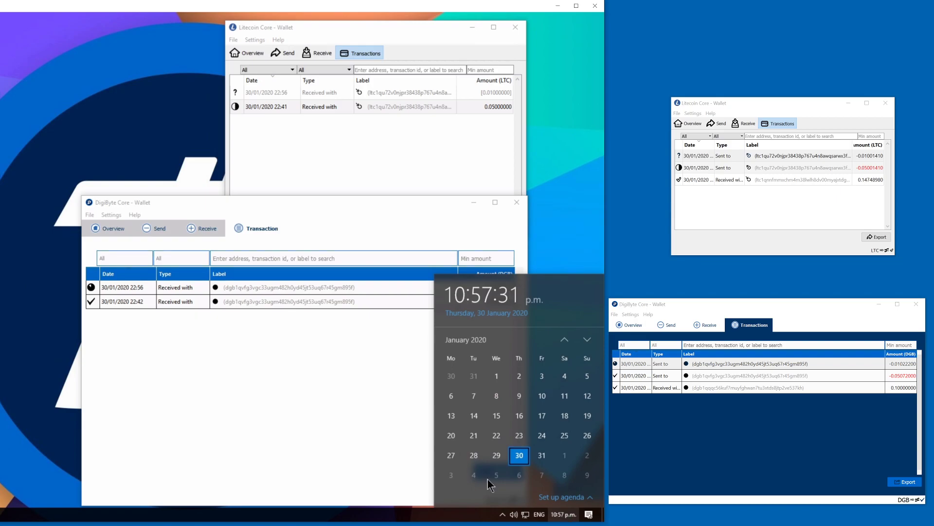
# Compare confirmations: 0.01 DGB at 5 of 6, 0.01 LTC unconfirmed, at 10:57:51 p.m.
pyautogui.click(262, 389)
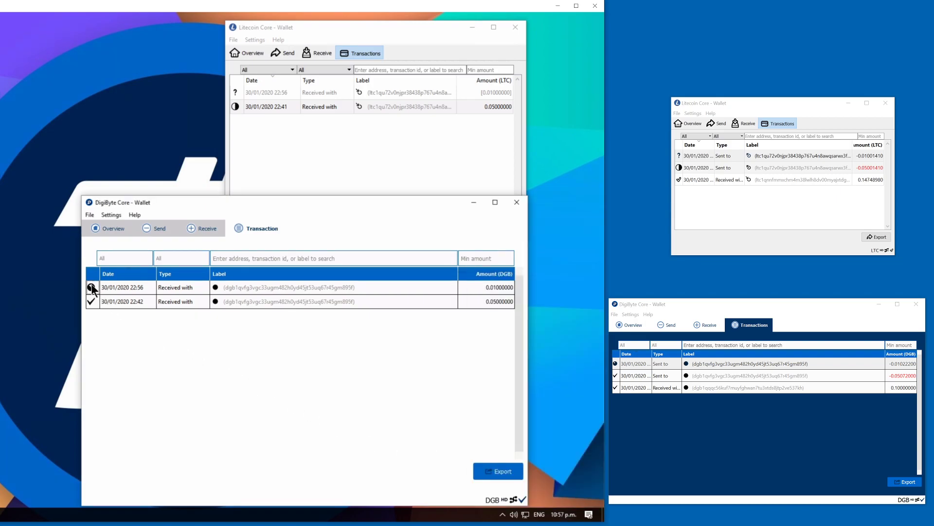
pyautogui.moveTo(92, 289)
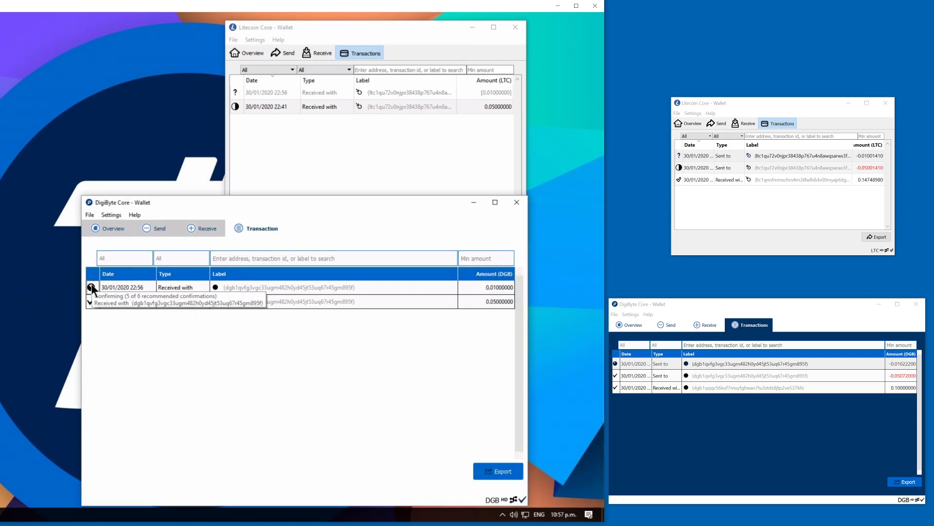
pyautogui.click(235, 119)
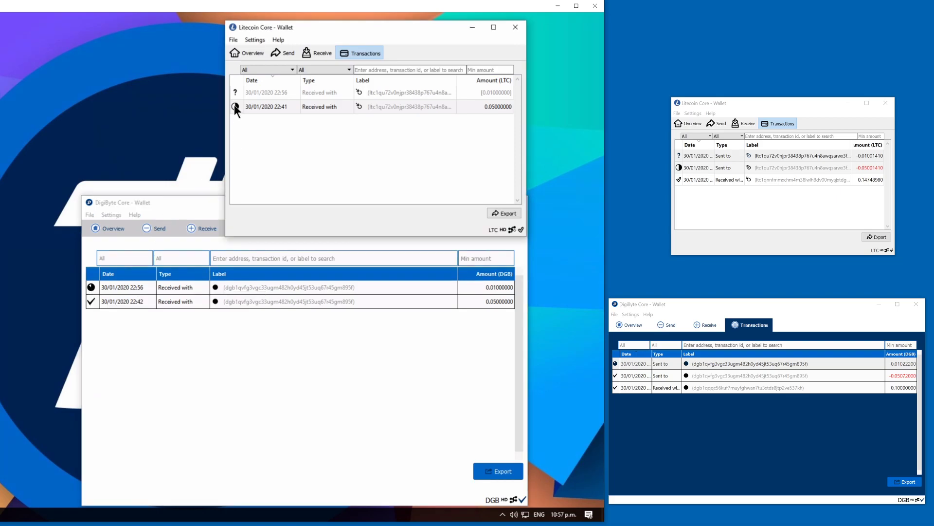
pyautogui.moveTo(234, 105)
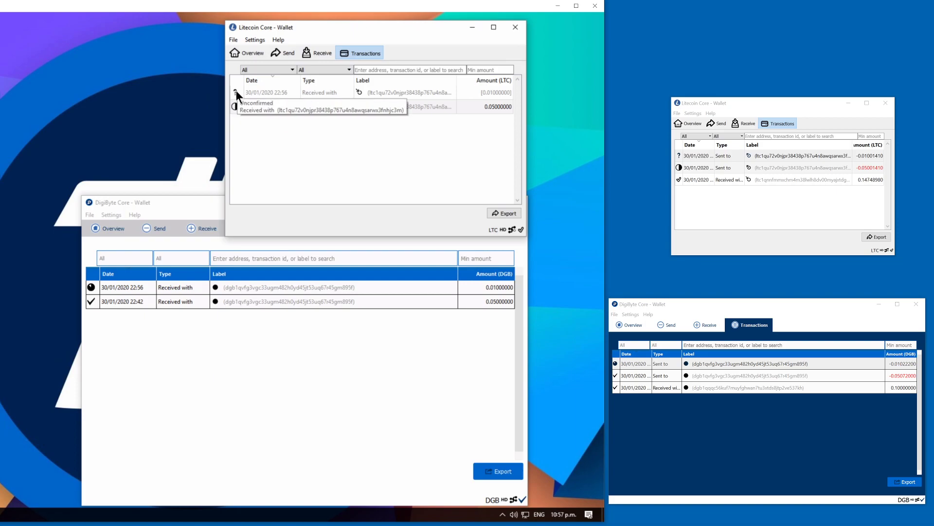
pyautogui.click(186, 202)
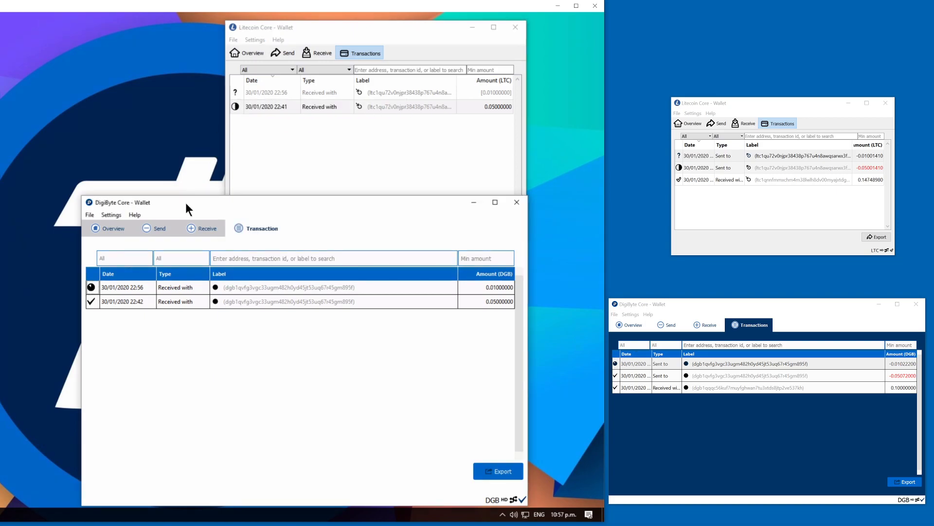
pyautogui.moveTo(90, 288)
pyautogui.click(564, 515)
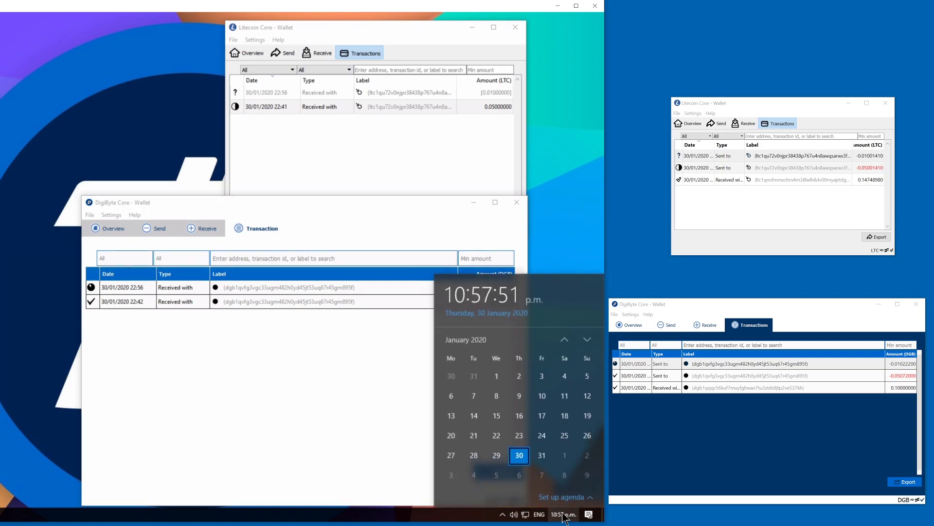